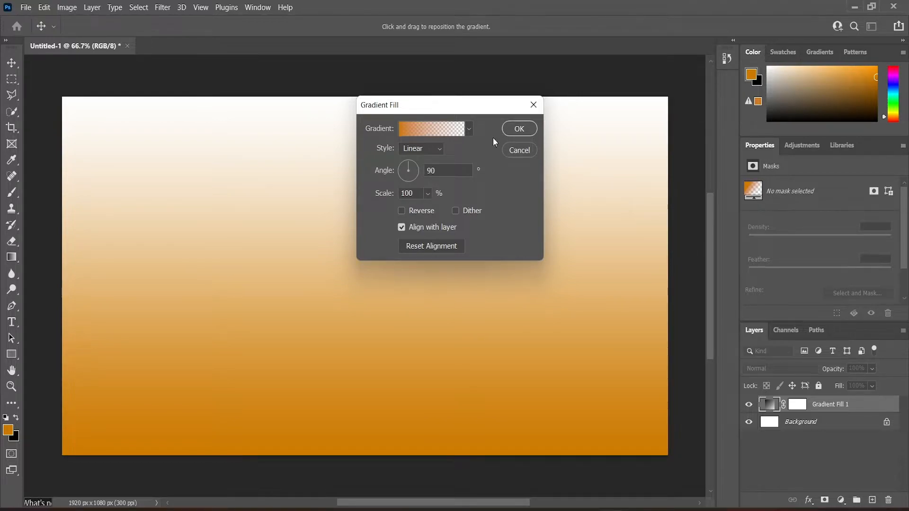
Step: Change the gradient fill to the Gray_12 preset from the Grays folder and confirm both dialogs
left_click(455, 130)
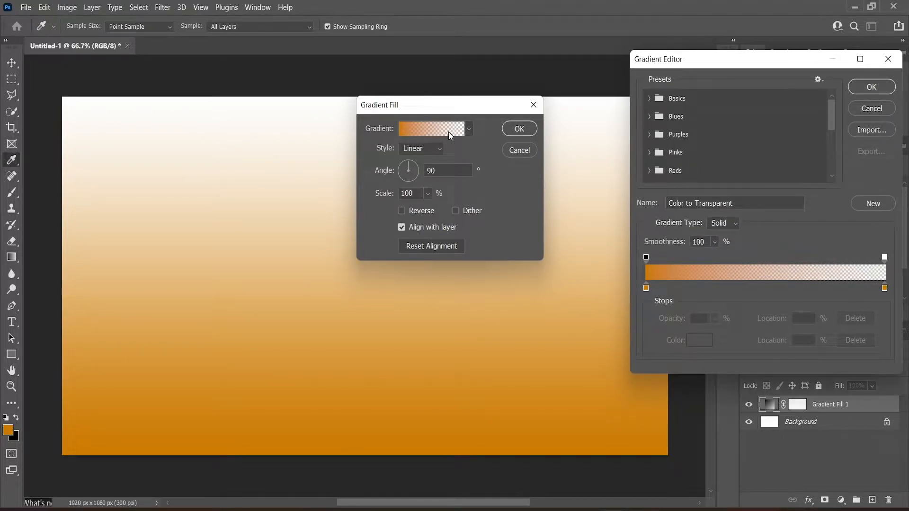
scroll(680, 122, "down", 4)
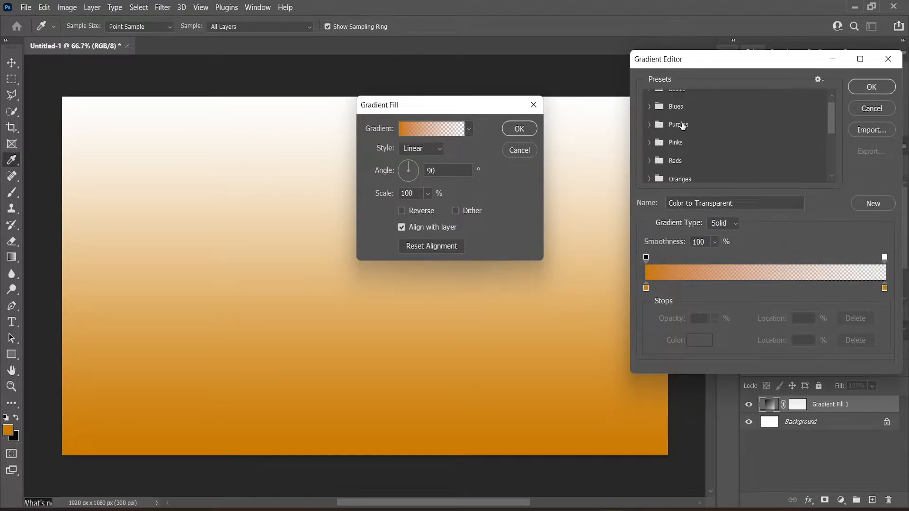
left_click(649, 155)
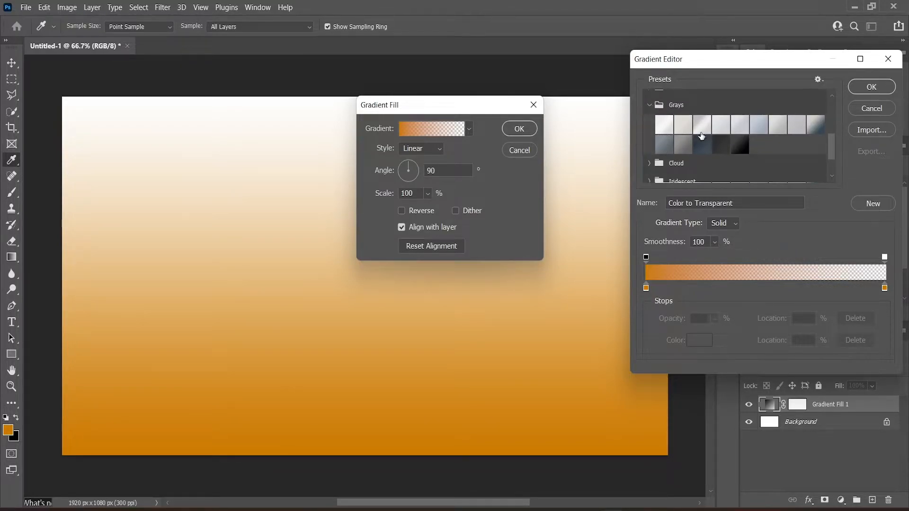
left_click(705, 147)
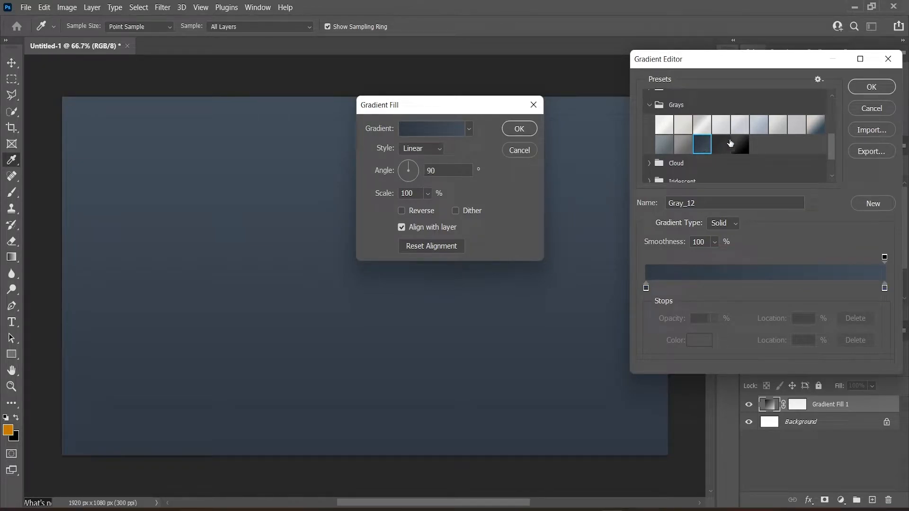
left_click(870, 85)
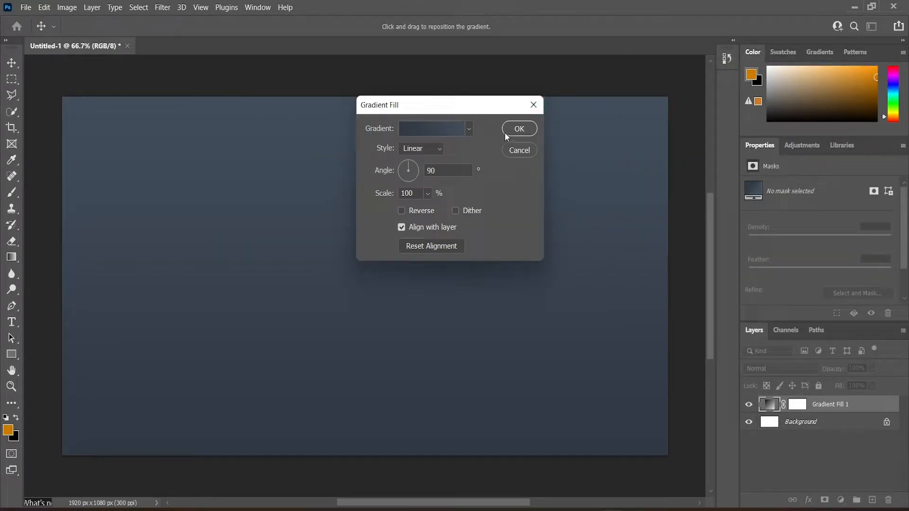
left_click(505, 132)
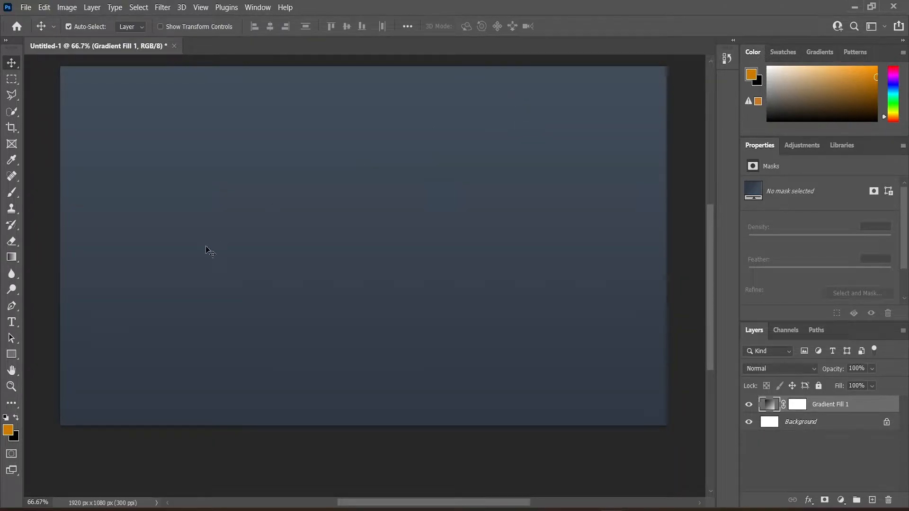
Step: Type the text MALDIVES on the canvas with the Type tool and commit it
left_click(14, 322)
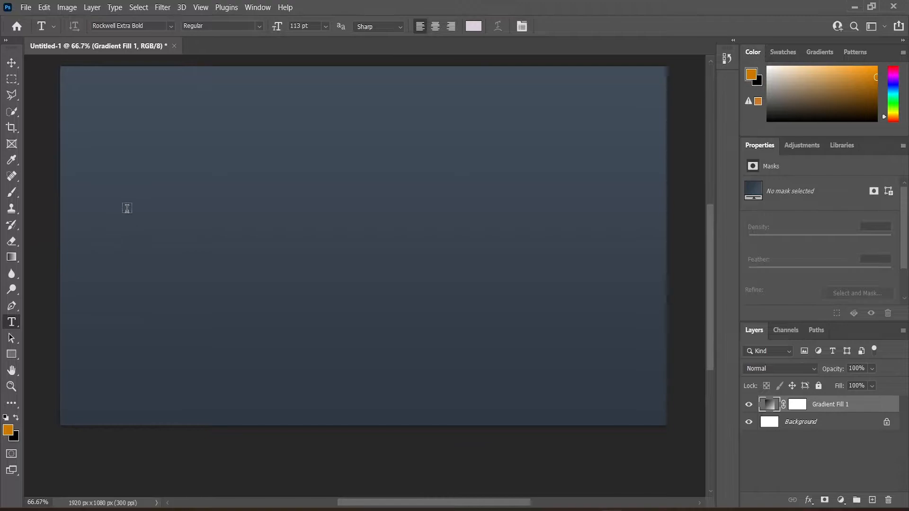
left_click(127, 208)
type("MALDI")
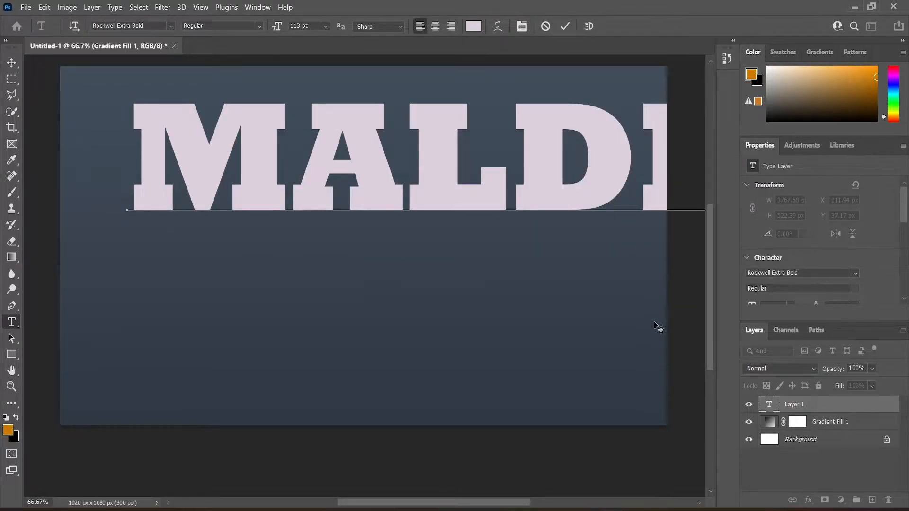
left_click(859, 406)
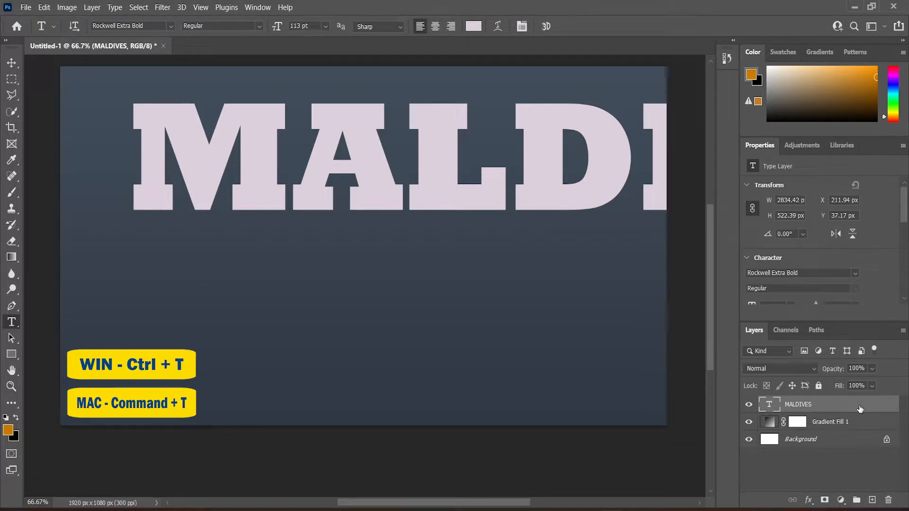
Step: Scale and reposition the MALDIVES text so it fits across the middle of the canvas
key("ctrl+t")
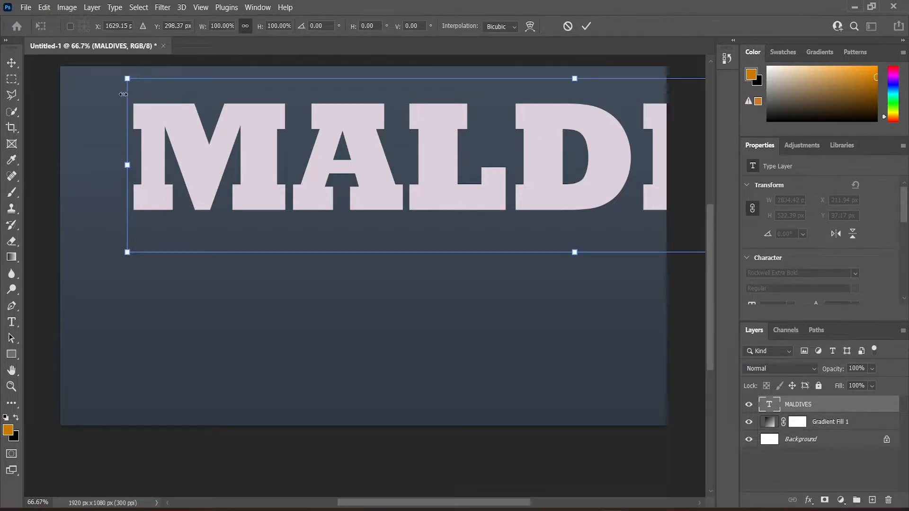
left_click_drag(127, 79, 546, 218)
left_click_drag(615, 213, 156, 218)
left_click_drag(562, 171, 707, 99)
left_click_drag(388, 203, 349, 209)
left_click_drag(678, 264, 620, 252)
left_click_drag(386, 193, 394, 223)
left_click_drag(267, 349, 317, 358)
left_click_drag(362, 225, 362, 237)
key("Return")
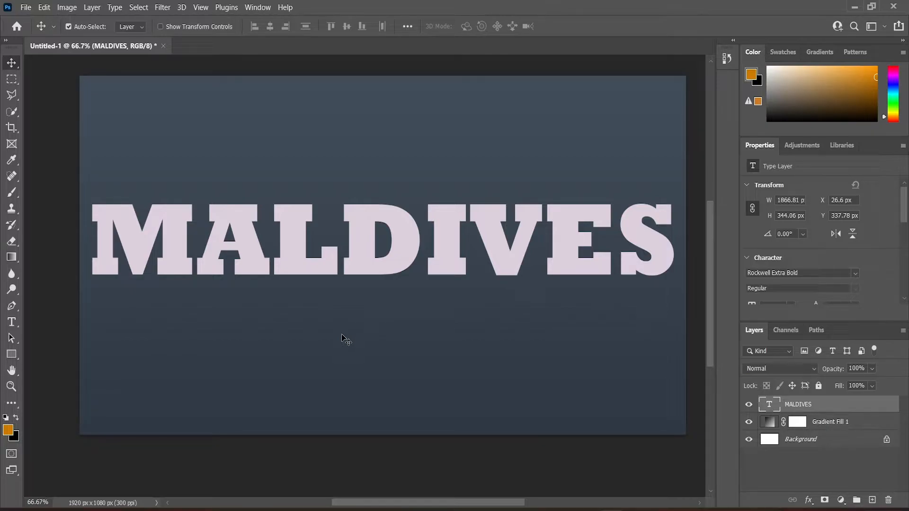
Step: Open Image 1, Image 2, Image 3 and Image 4 from the Desktop IMAGES folder
left_click(26, 7)
left_click(36, 29)
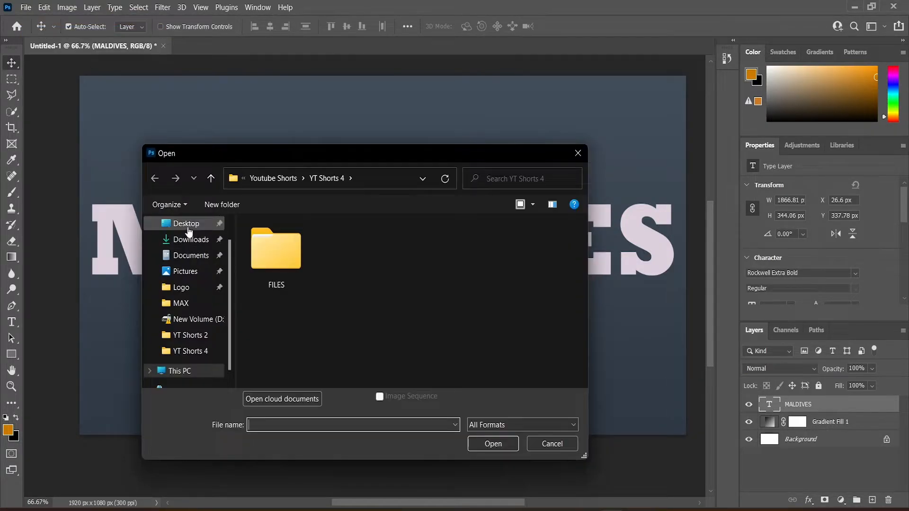
left_click(293, 257)
left_click(480, 251, "shift")
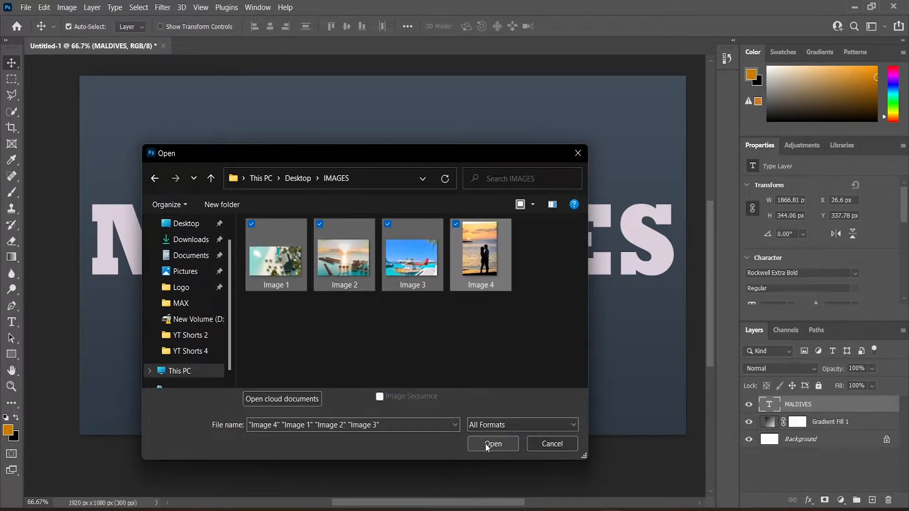
left_click(493, 444)
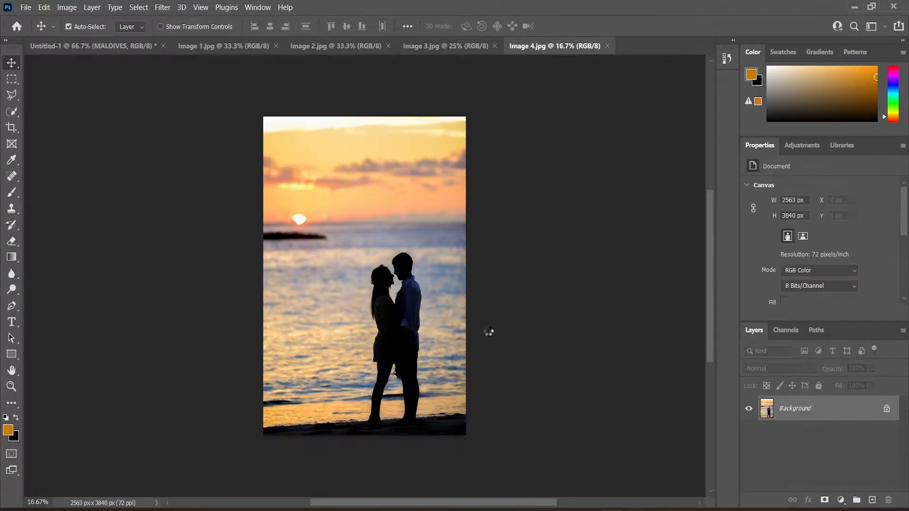
Step: Drag the Image 1 photo into the Untitled-1 document as a new layer
left_click(80, 46)
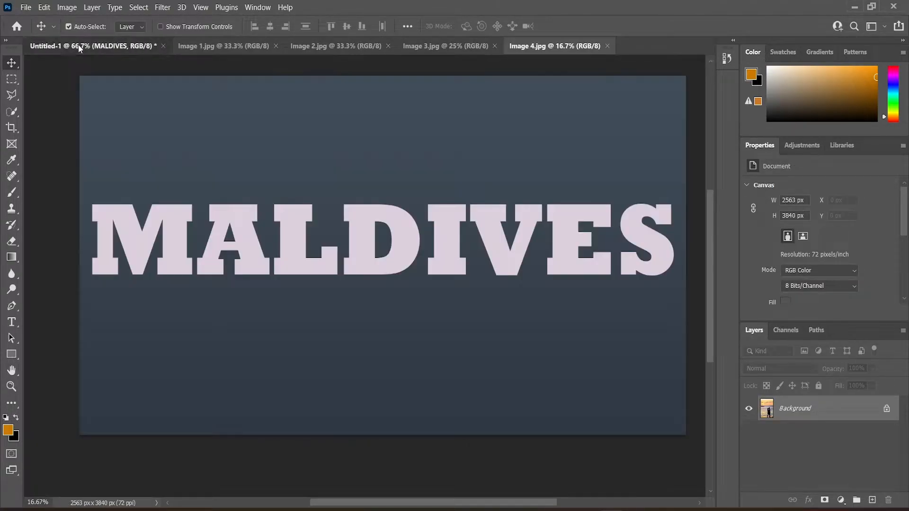
left_click(239, 46)
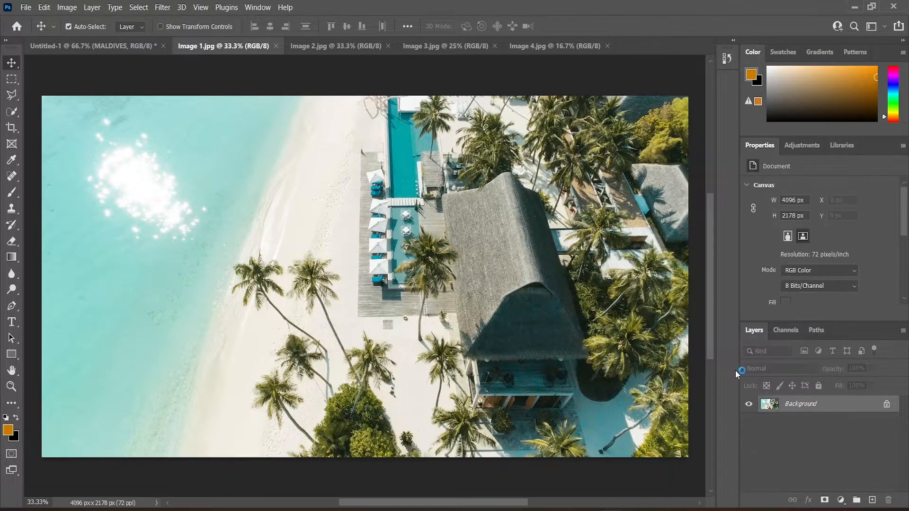
left_click_drag(769, 404, 319, 276)
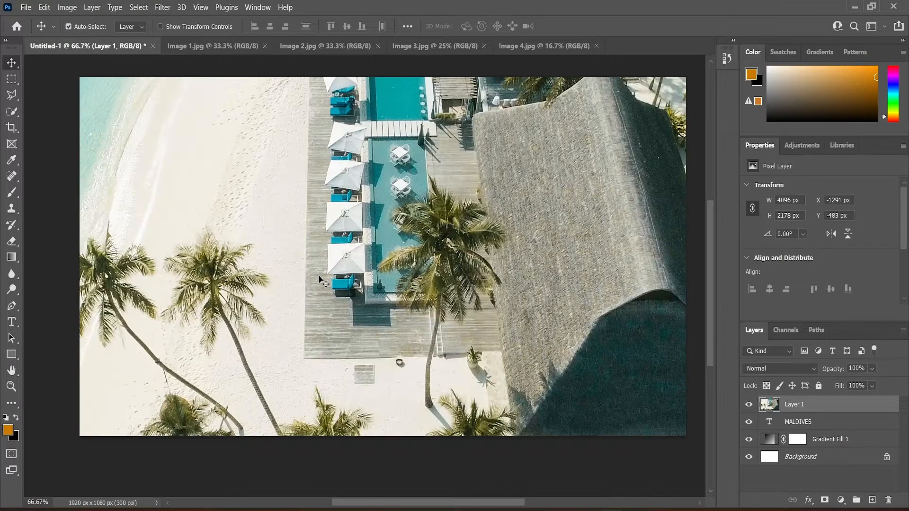
Step: Select all of Image 2 and drag it into the Untitled-1 document
left_click(326, 47)
key("ctrl+a")
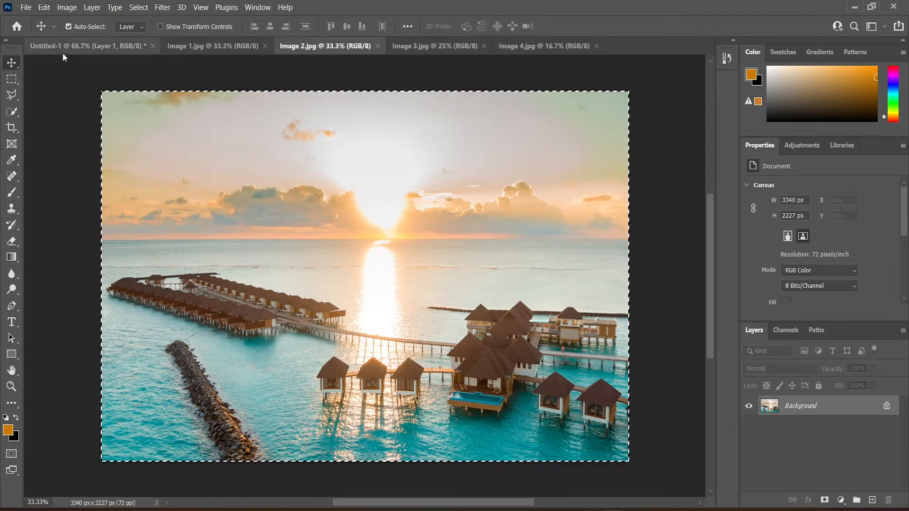
left_click_drag(65, 47, 245, 246)
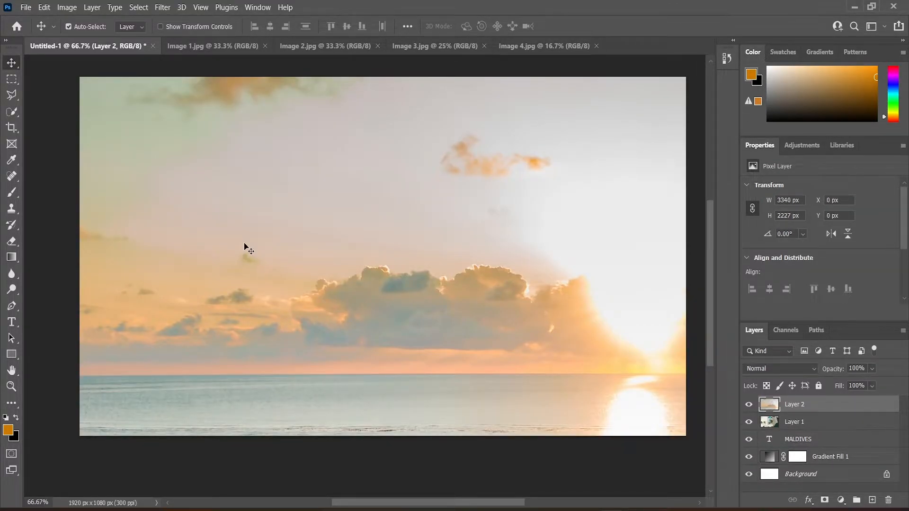
Step: Drag the Image 3 and Image 4 photos into the Untitled-1 document as new layers
left_click(429, 46)
left_click_drag(805, 407, 308, 228)
left_click(582, 46)
left_click_drag(846, 407, 343, 257)
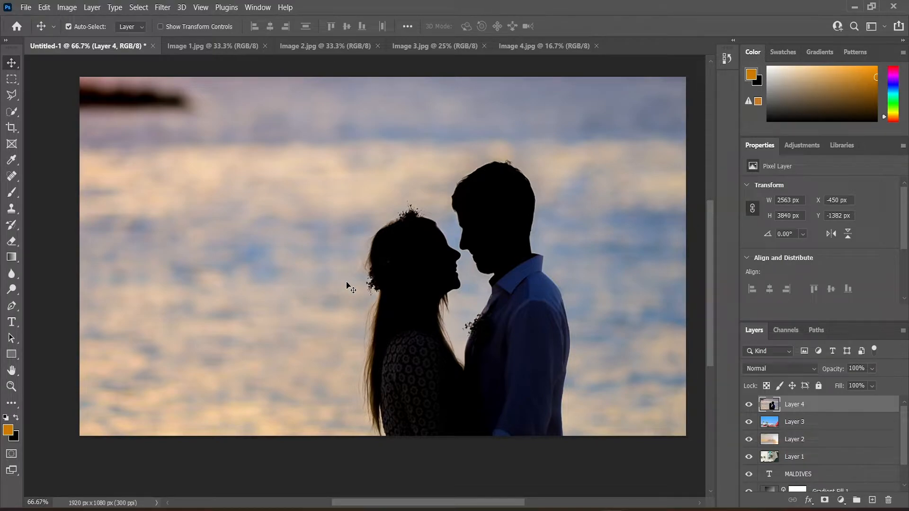
Step: Hide Layer 4, Layer 3 and Layer 2 and select Layer 1
left_click(749, 405)
left_click(749, 422)
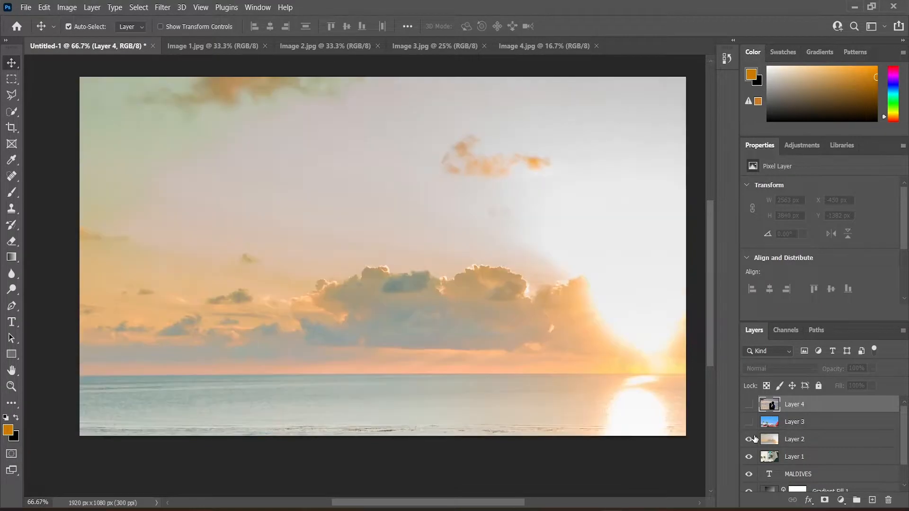
left_click(748, 439)
left_click(828, 457)
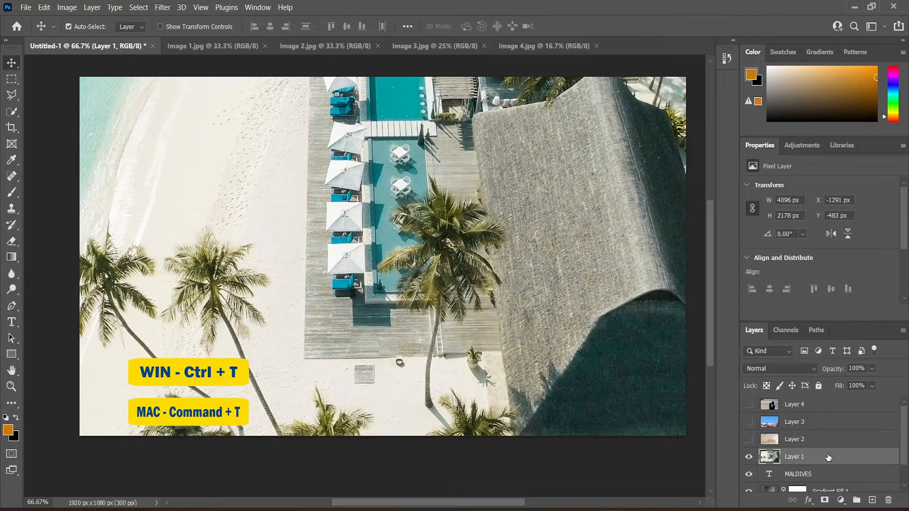
Step: Free-transform Layer 1, scaling it down to about 12% over the middle of the text
key("ctrl+t")
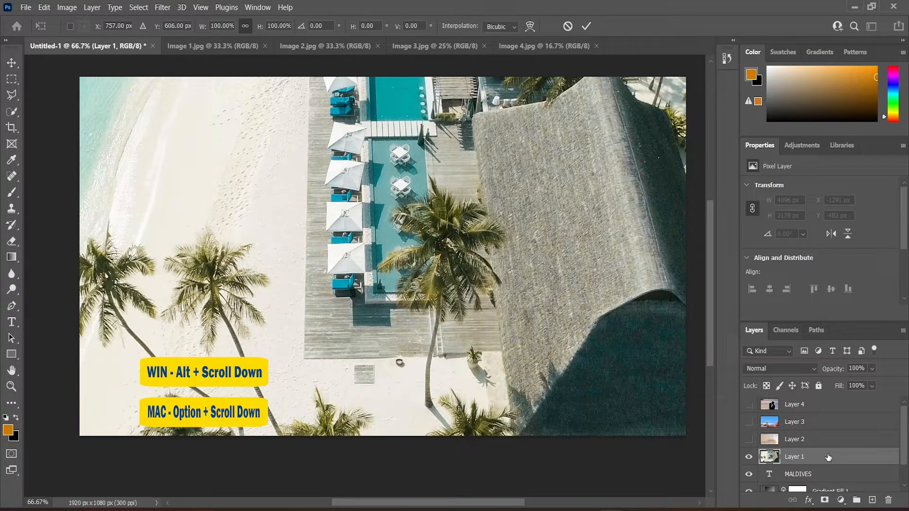
scroll(601, 347, "down", 4, "alt")
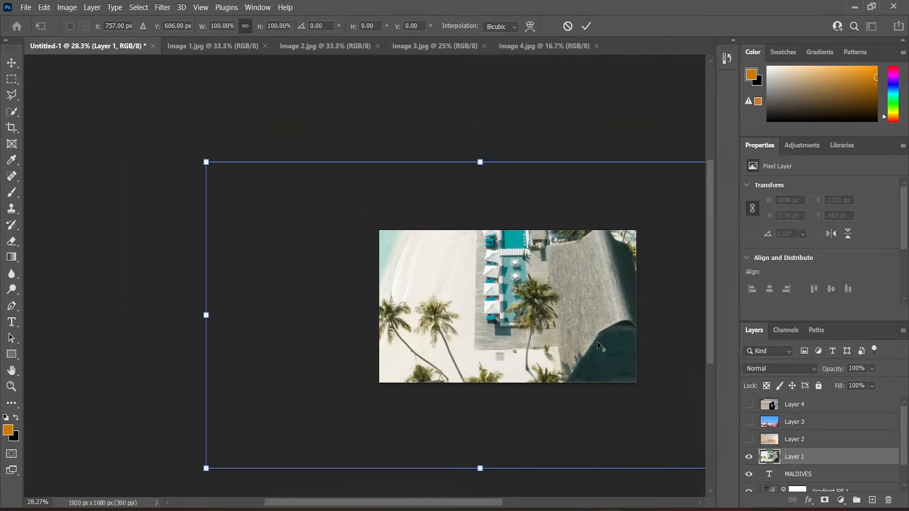
scroll(600, 347, "down", 1)
key("alt+space")
left_click_drag(481, 298, 355, 262)
left_click_drag(149, 158, 547, 396)
left_click_drag(578, 403, 388, 276)
scroll(389, 277, "up", 6)
key("alt+space")
left_click(445, 181)
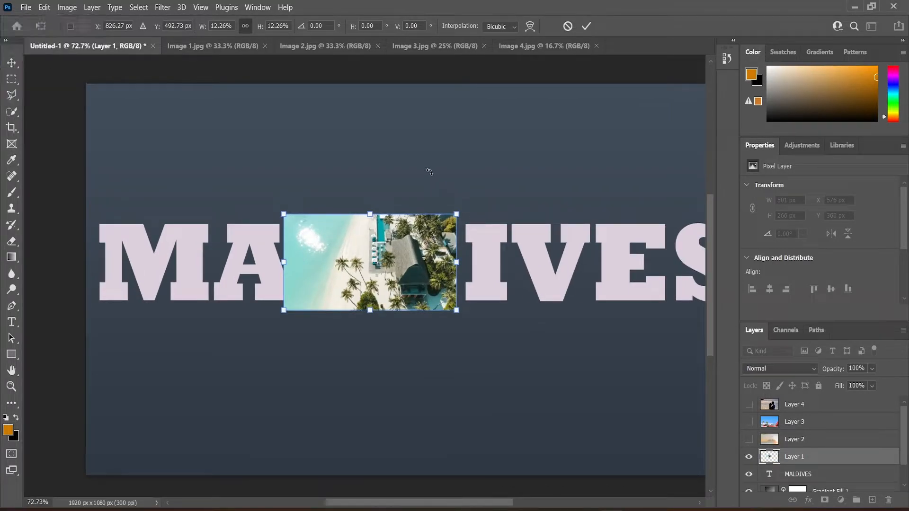
Step: Move Layer 1 over the first letters and stretch it wider to about 113% width
left_click(11, 62)
left_click_drag(343, 171, 296, 162)
left_click_drag(385, 271, 208, 258)
key("ctrl+t")
left_click_drag(122, 254, 162, 255)
left_click_drag(92, 255, 53, 256)
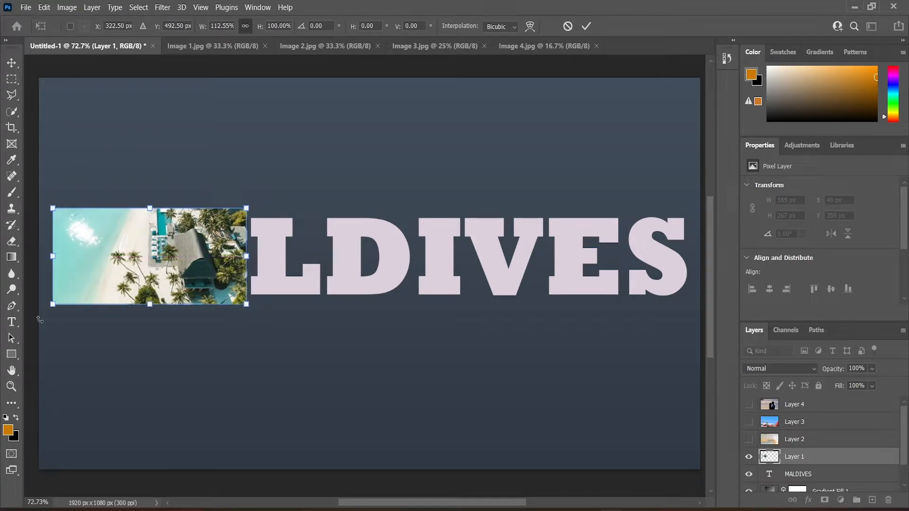
key("Return")
Step: Show Layer 2 and scale it down to about 12%, placing it just right of Layer 1
left_click(749, 440)
left_click(795, 440)
key("ctrl+t")
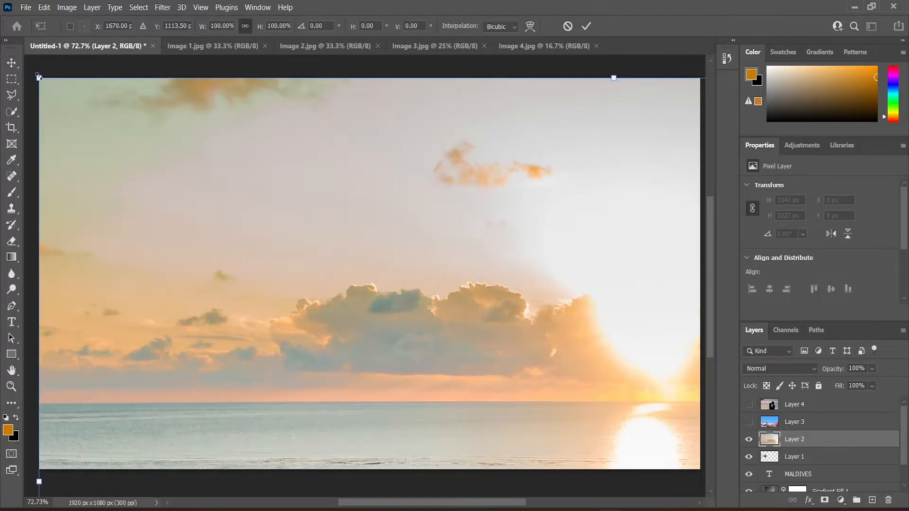
left_click_drag(39, 77, 469, 379)
left_click_drag(575, 423, 233, 167)
left_click_drag(127, 123, 539, 414)
left_click_drag(651, 451, 358, 214)
left_click_drag(554, 177, 388, 292)
left_click_drag(355, 296, 355, 212)
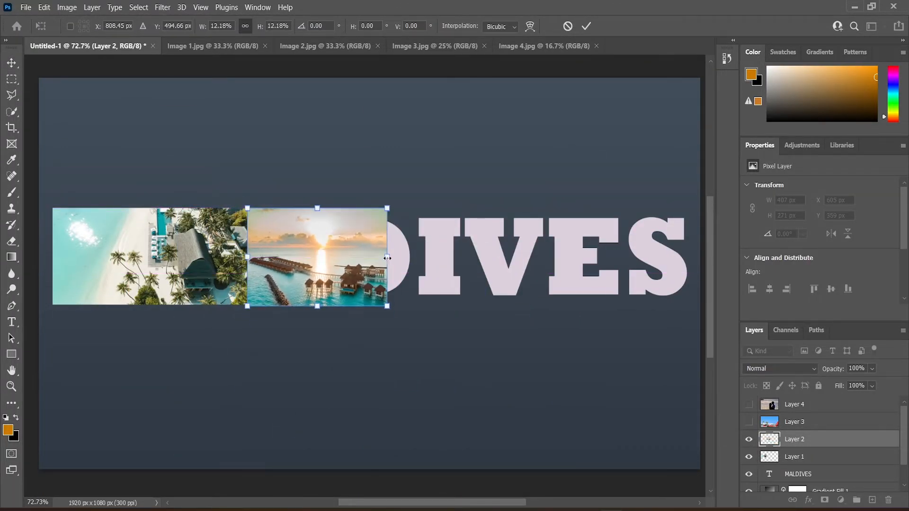
left_click_drag(388, 257, 414, 258)
key("Return")
Step: Show Layer 3 and scale it down to about 32% with Free Transform
left_click(834, 421)
scroll(552, 377, "down", 7)
scroll(520, 362, "up", 6)
left_click_drag(465, 201, 154, 349)
left_click(748, 422)
key("ctrl+t")
scroll(237, 332, "down", 12)
left_click_drag(91, 396, 283, 315)
scroll(283, 315, "up", 11)
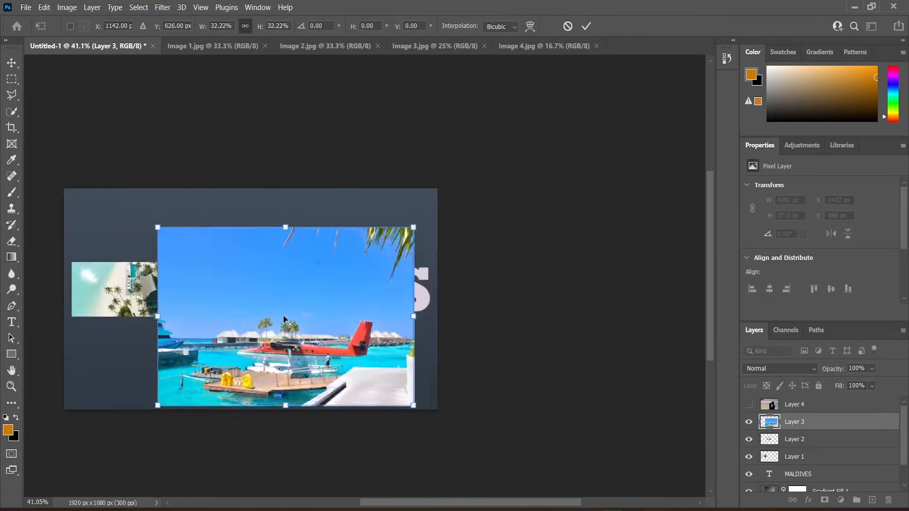
key("Return")
Step: Reselect Layer 3 and resize it to a small rectangle placed right of Layer 2
left_click(221, 164)
left_click_drag(231, 168, 332, 146)
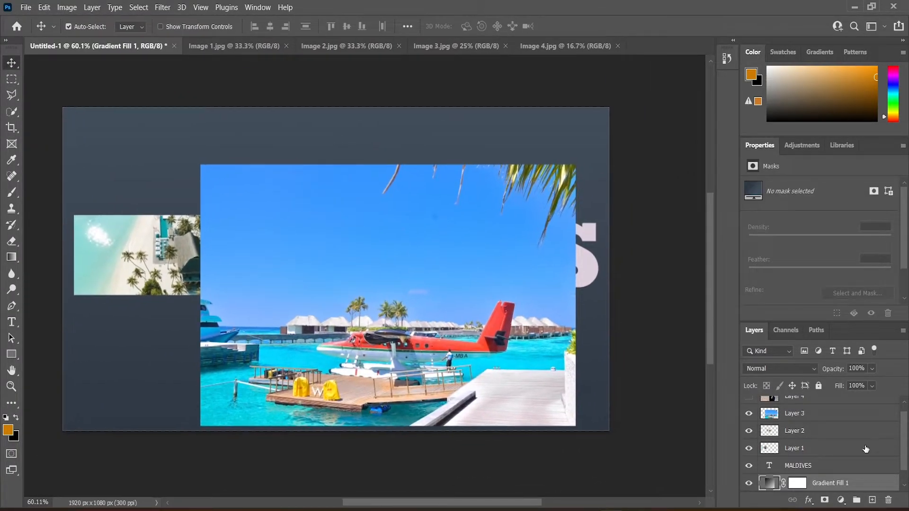
left_click(839, 416)
key("ctrl+t")
left_click_drag(575, 164, 352, 319)
left_click_drag(312, 353, 467, 236)
left_click_drag(507, 201, 476, 224)
left_click_drag(433, 266, 480, 255)
mouse_move(400, 246)
left_mouse_down()
mouse_move(417, 246)
mouse_move(388, 253)
left_mouse_up()
left_click_drag(464, 256, 426, 263)
left_click_drag(483, 255, 476, 255)
left_click_drag(445, 257, 449, 257)
left_click_drag(380, 256, 378, 256)
key("Return")
Step: Show Layer 4 and scale it down to about 640 × 960 px
scroll(815, 412, "up", 1)
left_click(748, 404)
left_click(830, 406)
key("ctrl+t")
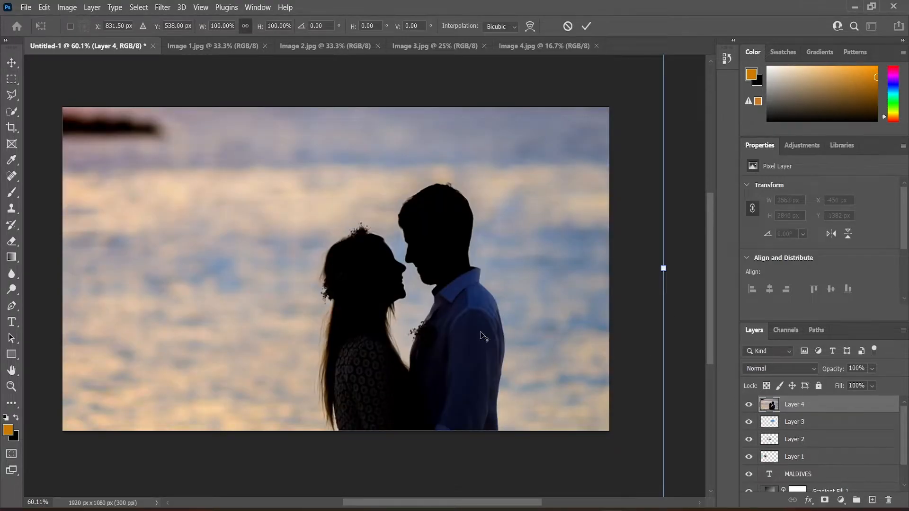
scroll(425, 309, "down", 15)
left_click_drag(481, 161, 351, 369)
left_click_drag(337, 402, 446, 305)
scroll(478, 330, "up", 14)
key("alt+space")
left_click(158, 134)
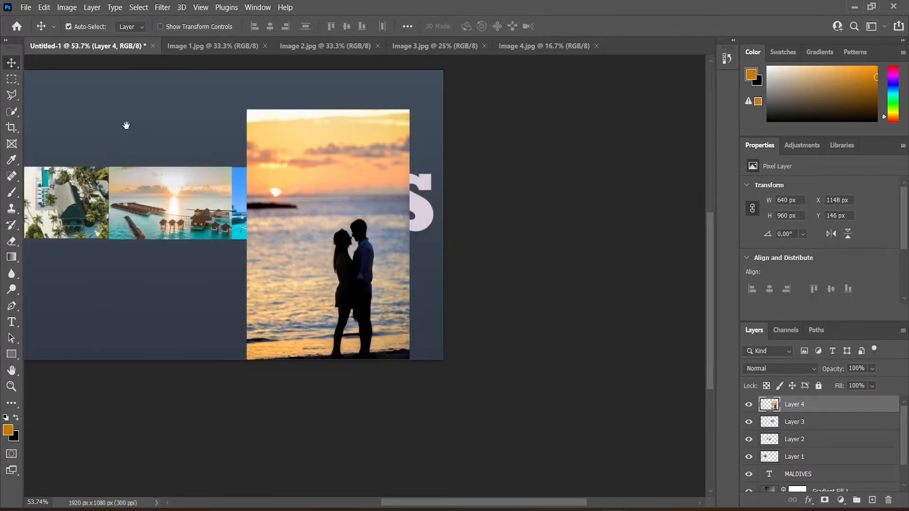
left_click_drag(126, 125, 327, 187)
scroll(446, 260, "up", 1)
left_click_drag(447, 260, 443, 248)
Step: Resize Layer 4 to about 421 × 568 px and place it at the right end of the row
key("ctrl+t")
left_click_drag(622, 148, 515, 316)
left_click_drag(482, 373, 615, 228)
left_click_drag(649, 168, 683, 114)
left_click_drag(635, 176, 603, 176)
left_click_drag(543, 195, 532, 198)
left_click_drag(651, 114, 643, 110)
key("Return")
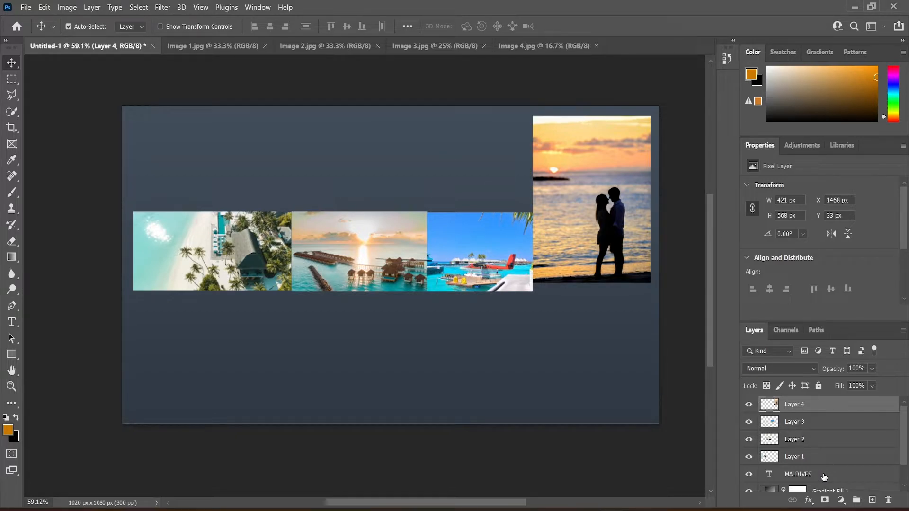
Step: Create a clipping mask clipping Layer 1 to the MALDIVES text layer
left_click(835, 456)
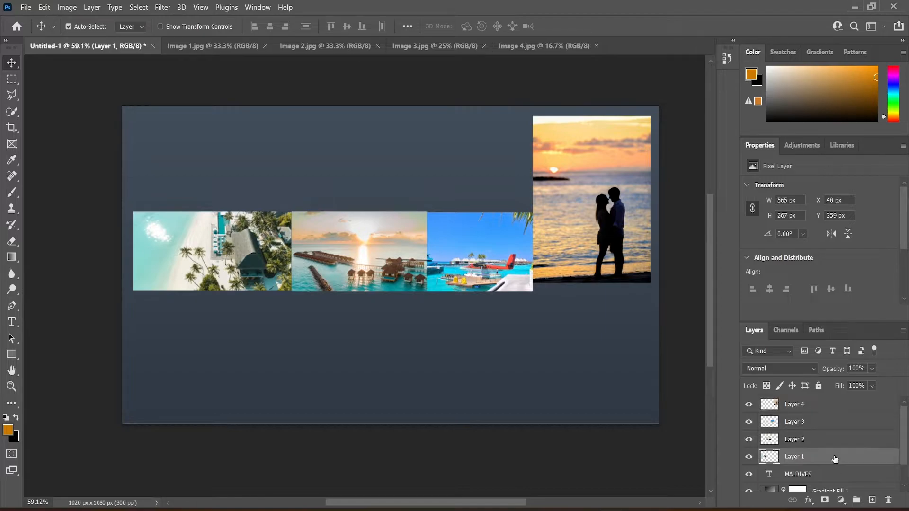
right_click(835, 456)
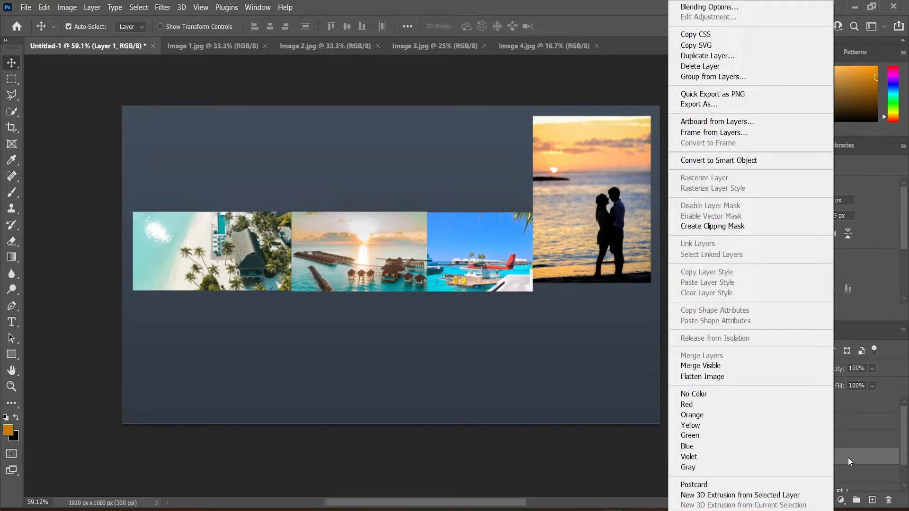
left_click(757, 233)
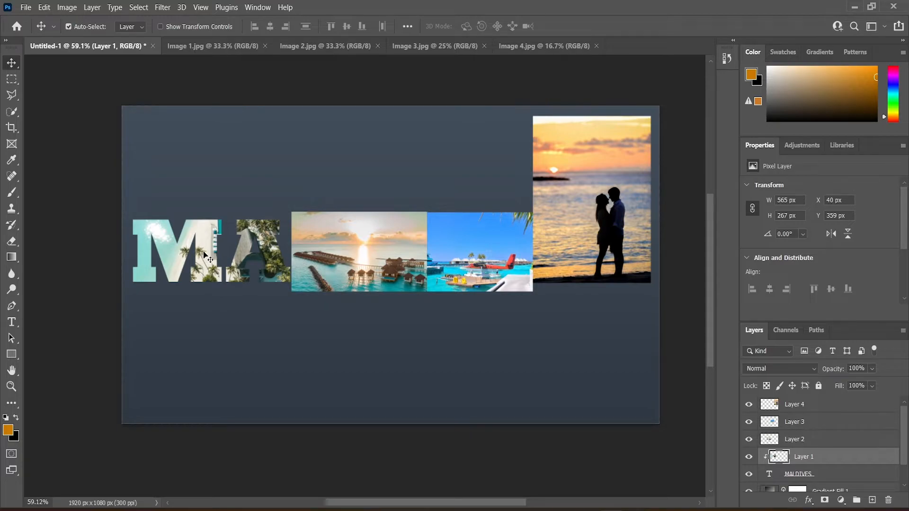
Step: Move Layer 1 and stretch it horizontally to about 825 px wide across the M and A letters
left_click_drag(186, 247, 134, 254)
key("ctrl+t")
left_click_drag(223, 255, 241, 255)
left_click_drag(151, 252, 133, 252)
left_click_drag(244, 255, 258, 256)
left_click_drag(146, 252, 124, 256)
left_click(11, 63)
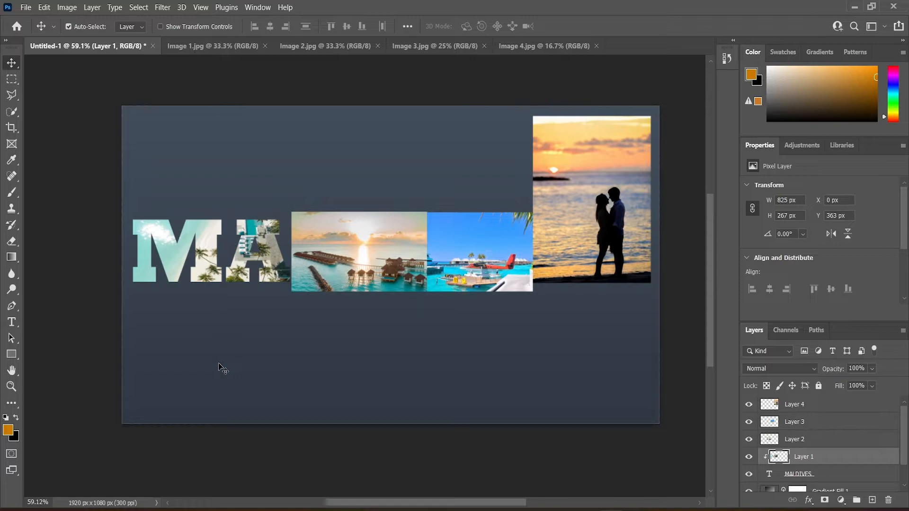
Step: Clip Layers 2 through 4 to the MALDIVES text layer as clipping masks
left_click(840, 443)
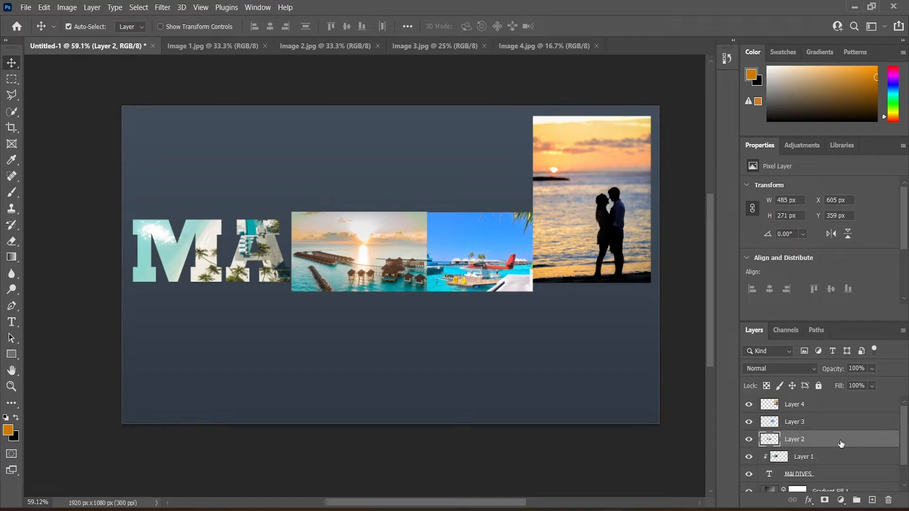
left_click(849, 411, "shift")
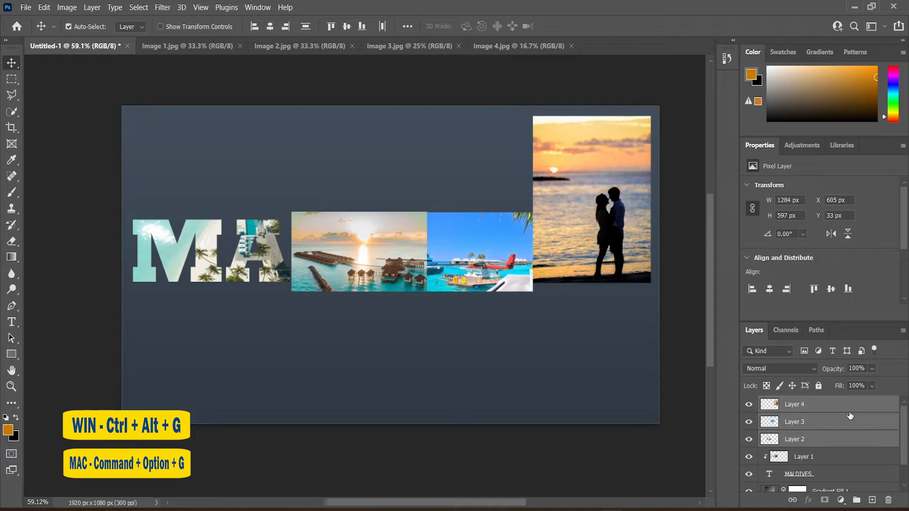
key("ctrl+alt+g")
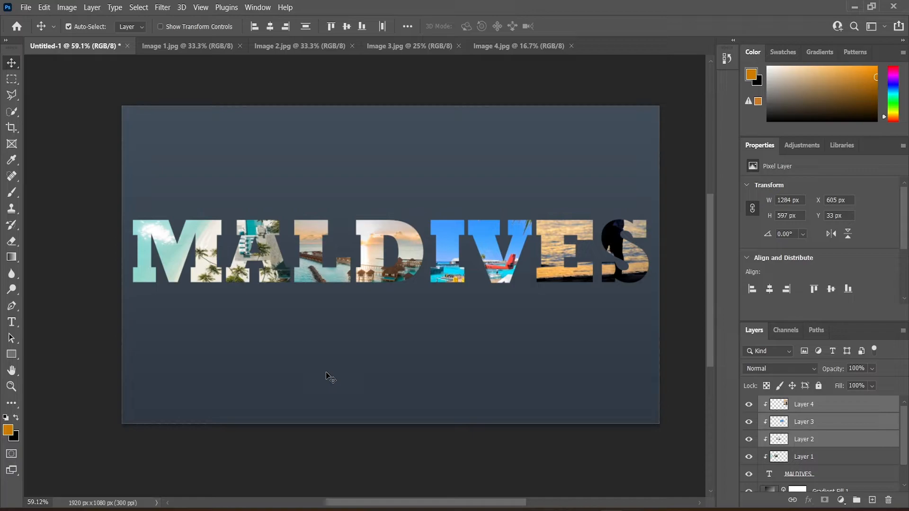
left_click(770, 475)
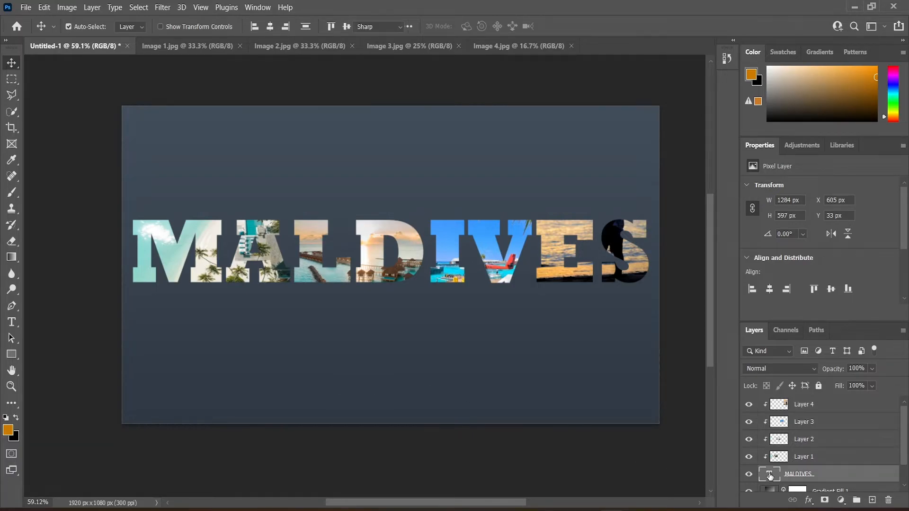
double_click(770, 475)
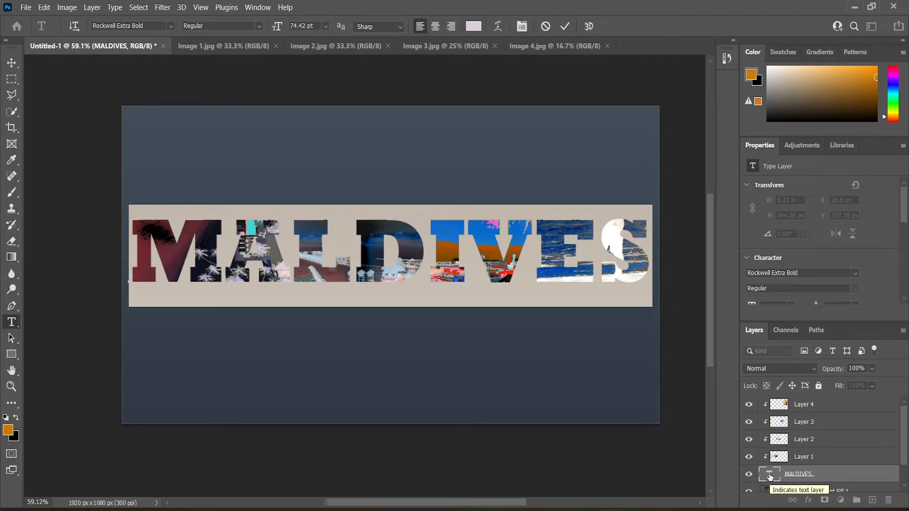
type("VACAT")
type("ION")
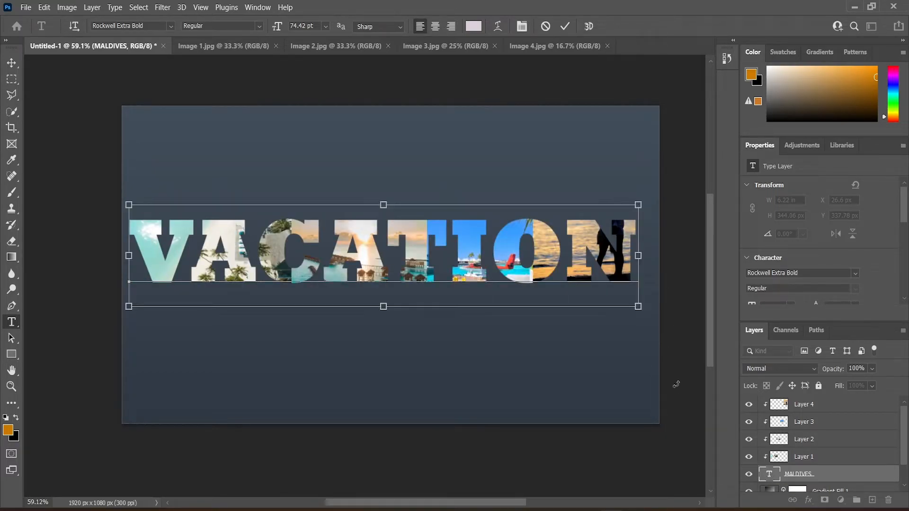
key("ctrl+z")
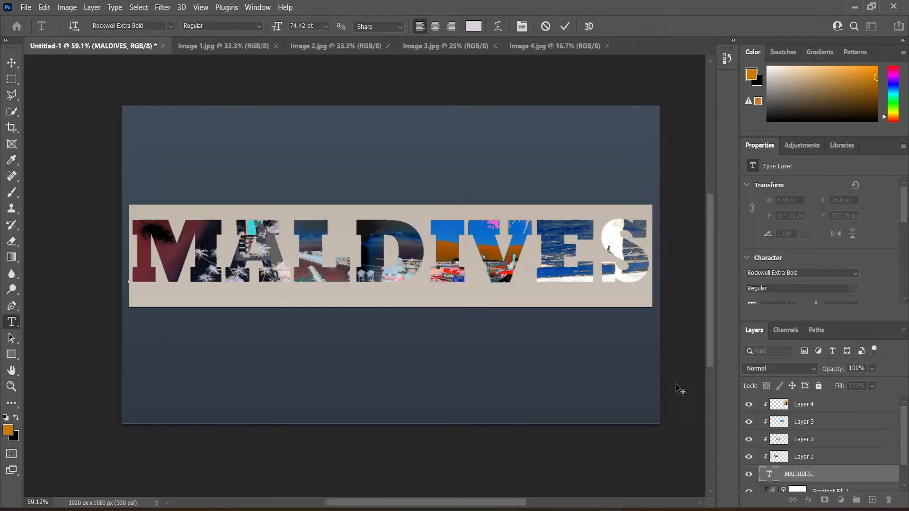
key("ctrl+Return")
Step: Widen Layer 4 with Free Transform to about 491 px
key("v")
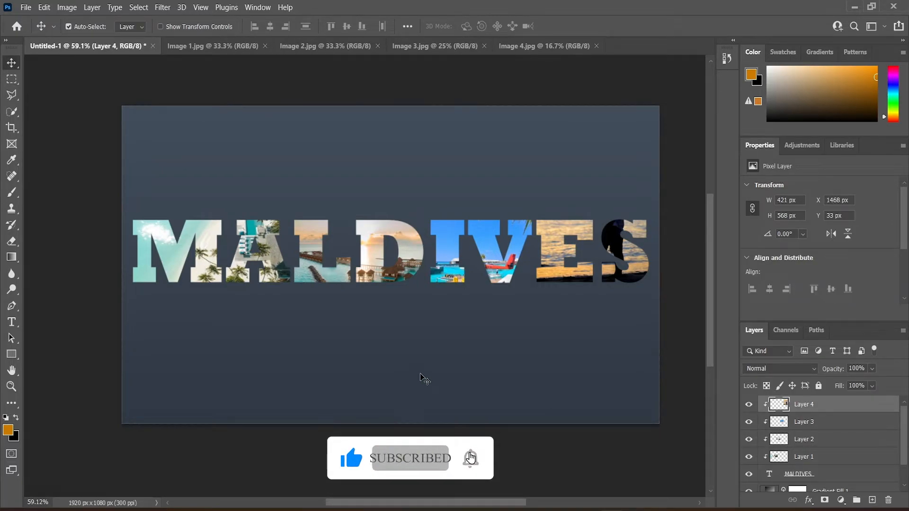
key("ctrl+t")
mouse_move(599, 235)
left_mouse_down()
mouse_move(613, 235)
mouse_move(601, 235)
left_mouse_up()
key("Return")
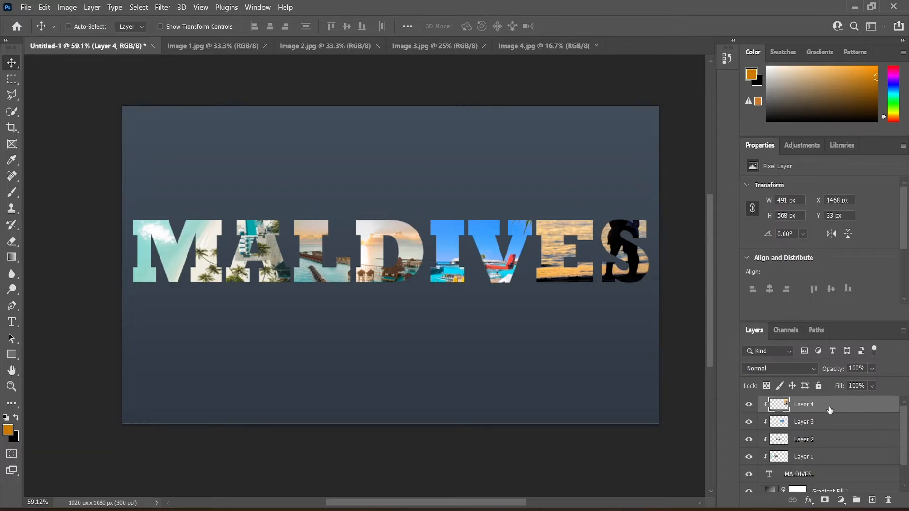
Step: Duplicate Layer 4 and mask the copy to the couple using Select Subject
key("ctrl+j")
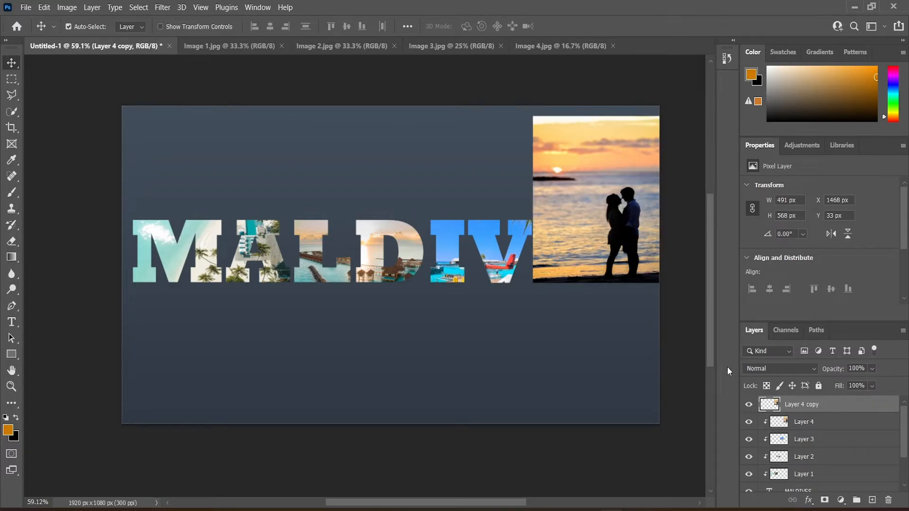
left_click(9, 115)
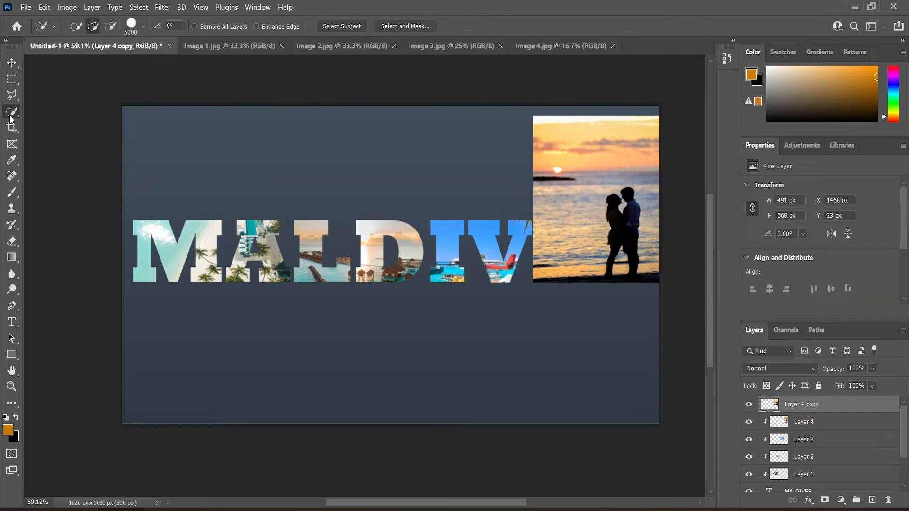
left_click(325, 28)
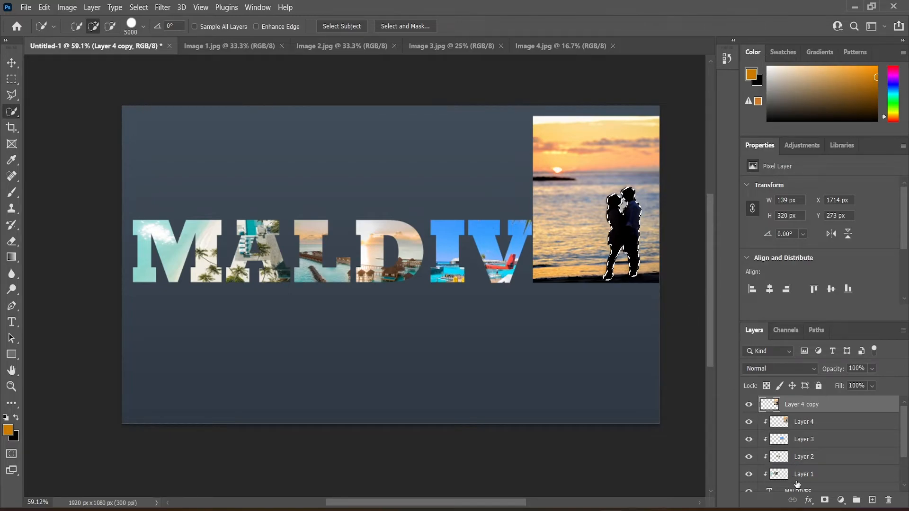
left_click(823, 500)
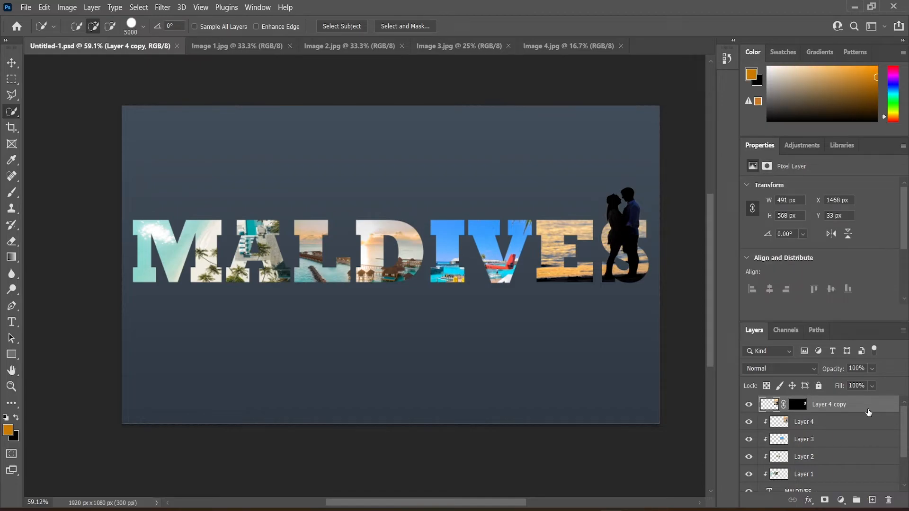
Step: Duplicate the MALDIVES text layer and select the original text layer
scroll(868, 413, "down", 3)
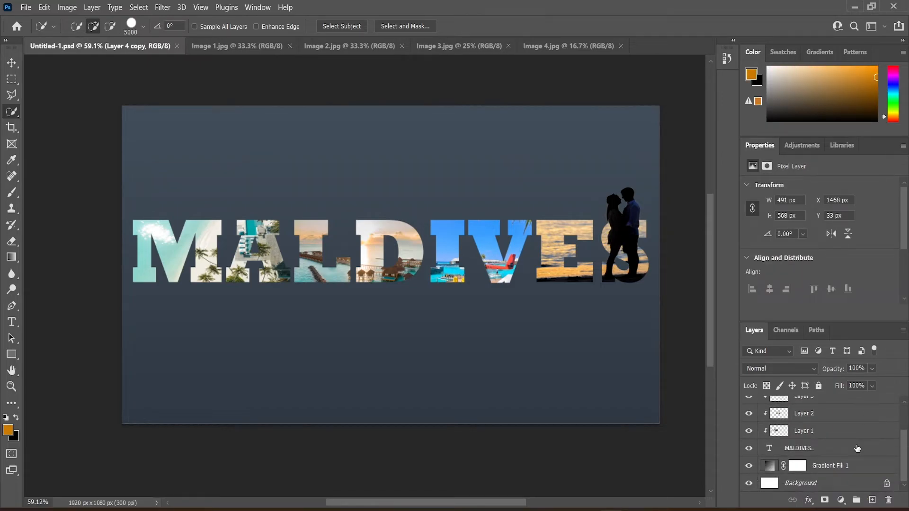
left_click(856, 448)
key("ctrl+j")
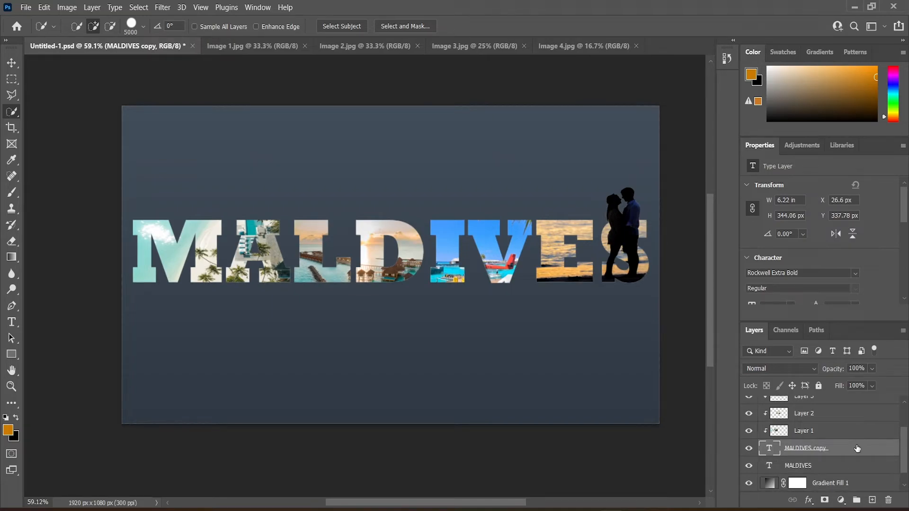
left_click(858, 466)
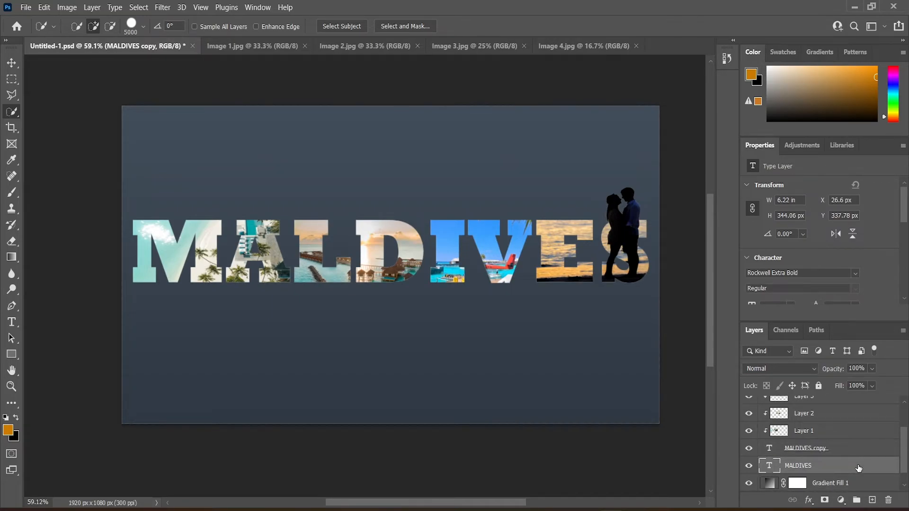
Step: Add a 3 px outside Stroke at 70% opacity to the original MALDIVES layer's style
double_click(858, 467)
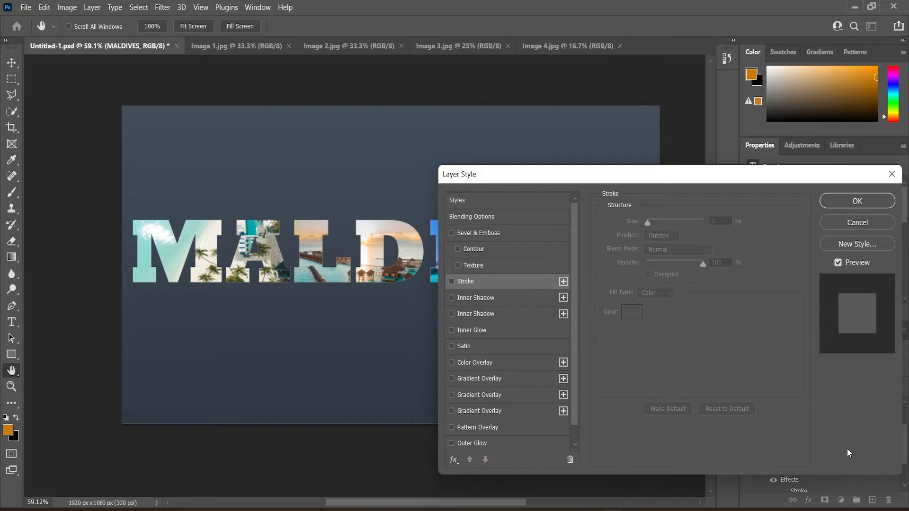
left_click(466, 283)
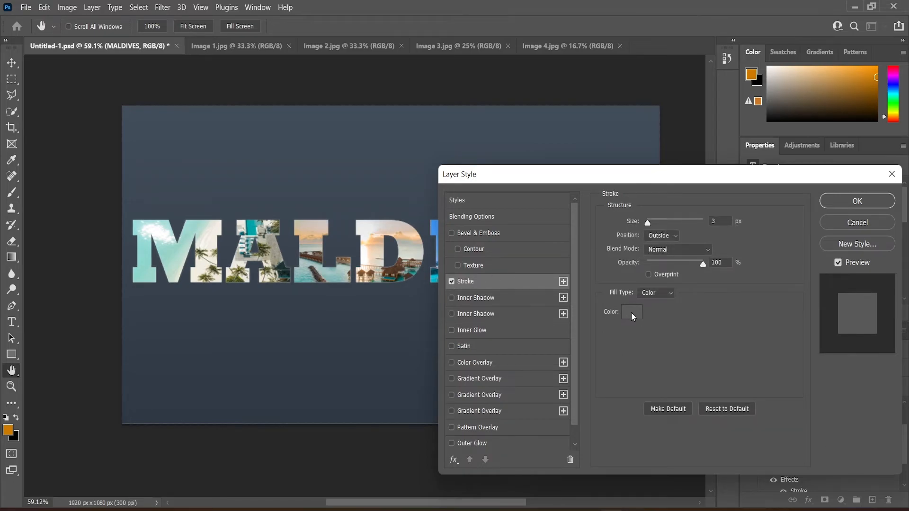
left_click(632, 314)
left_click(854, 266)
left_click_drag(703, 264, 686, 266)
scroll(526, 347, "down", 1)
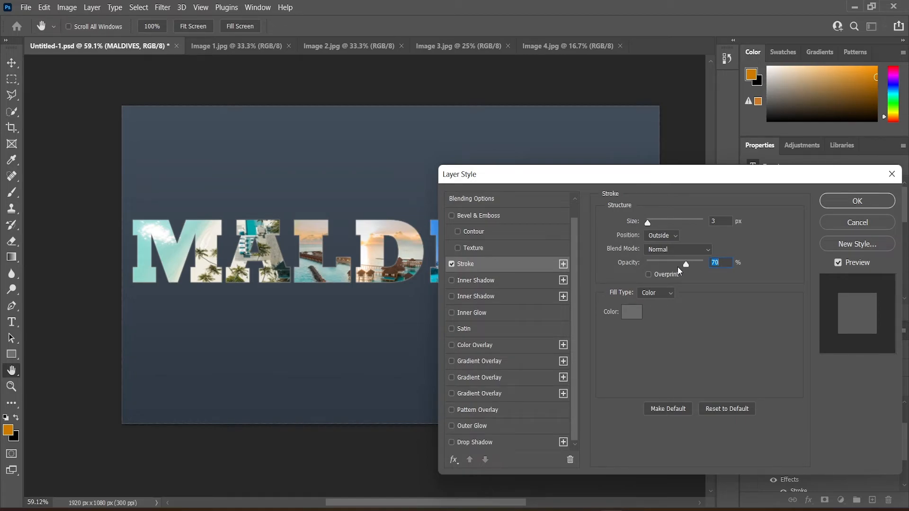
Step: Add a Linear Light Drop Shadow at 10% opacity and apply the layer style
left_click(482, 444)
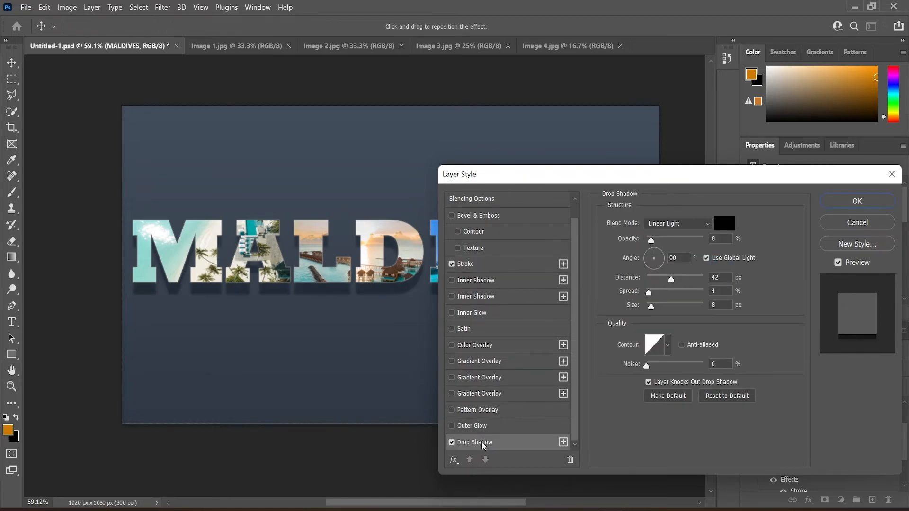
left_click(719, 240)
double_click(719, 240)
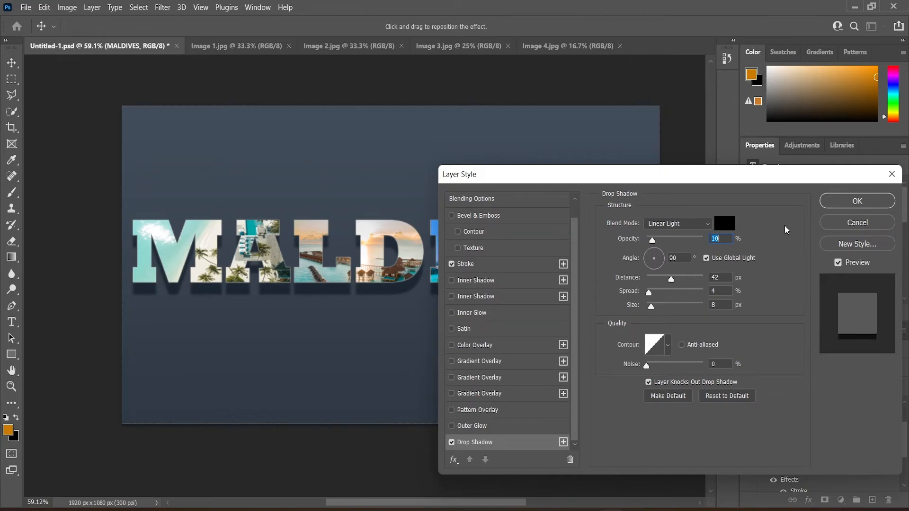
left_click(858, 201)
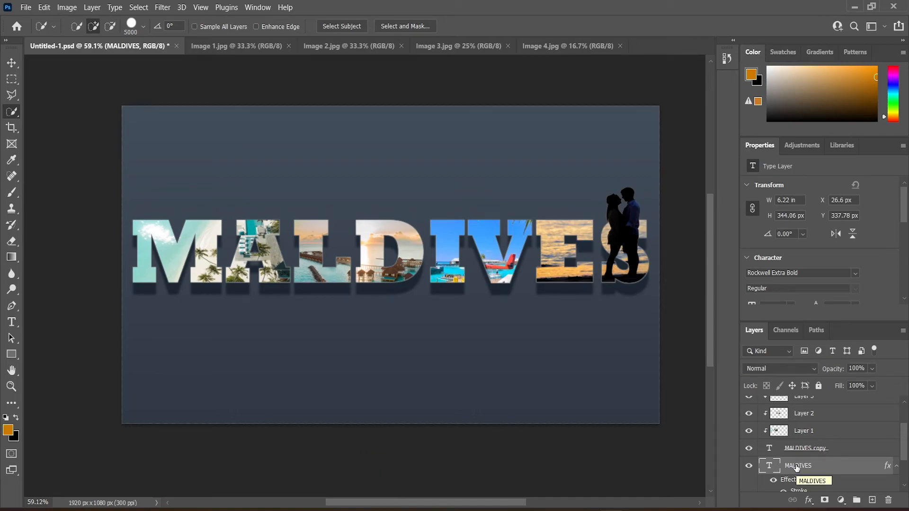
Step: Toggle the MALDIVES copy layer's visibility to compare the result
left_click(749, 448)
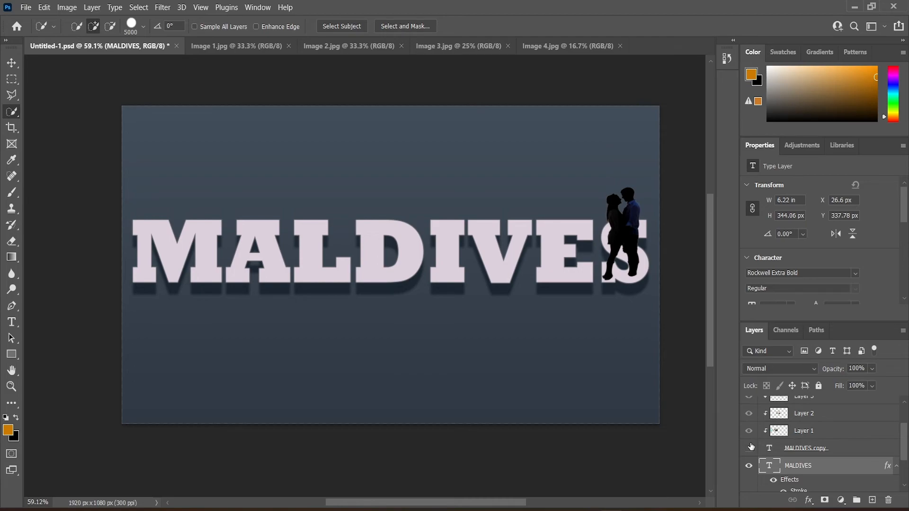
left_click(749, 448)
left_click(749, 447)
left_click(749, 448)
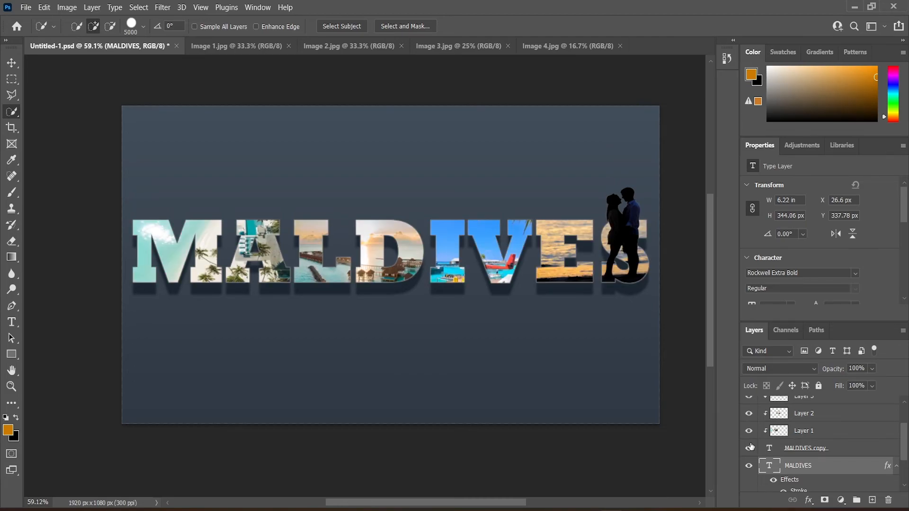